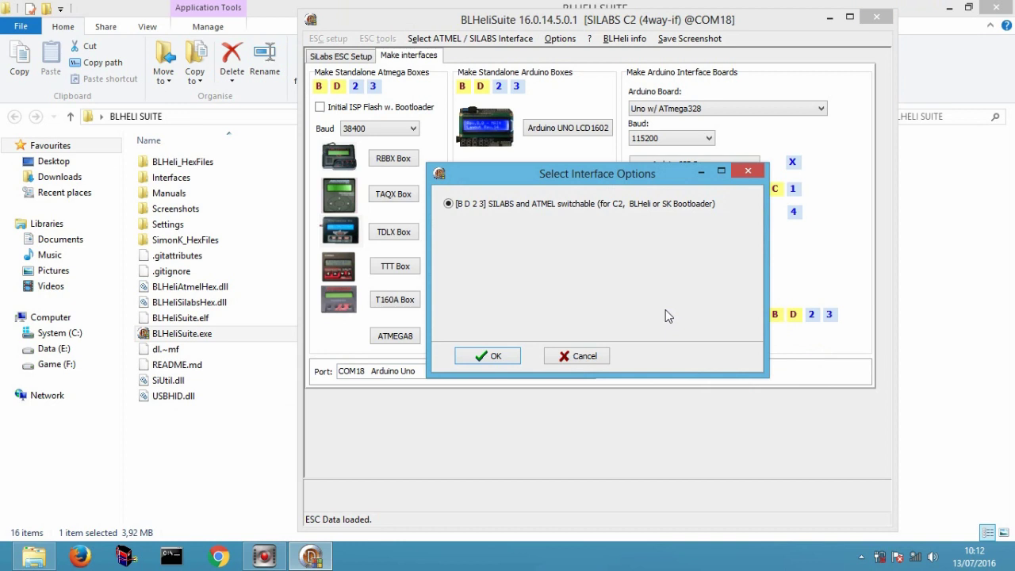
Step: Flash the Arduino Uno w/ ATmega328 on COM18 with the switchable SILABS and ATMEL firmware 4wArduino_m328P_16_PB3PB4v16000.hex
left_click(492, 355)
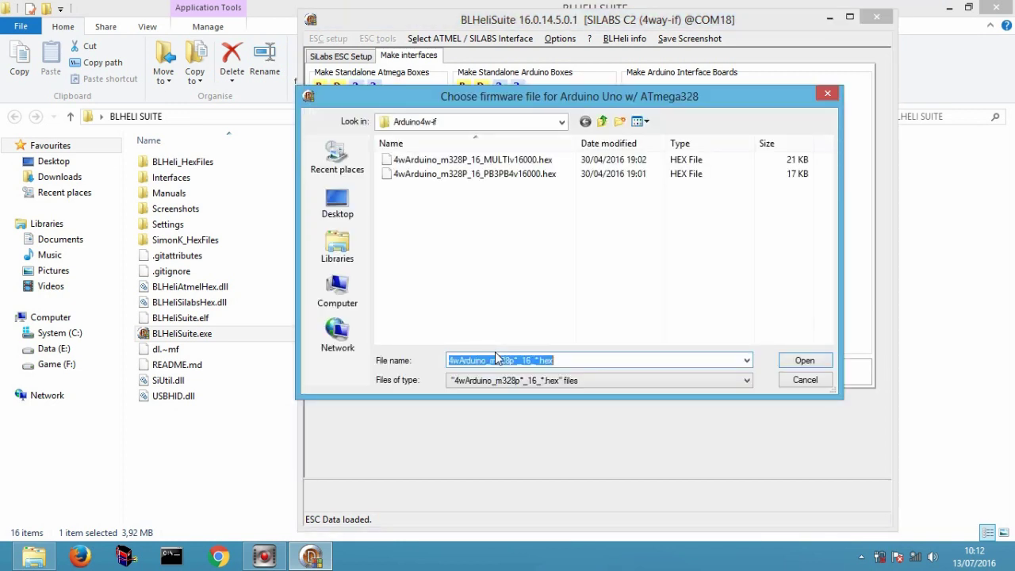
double_click(468, 178)
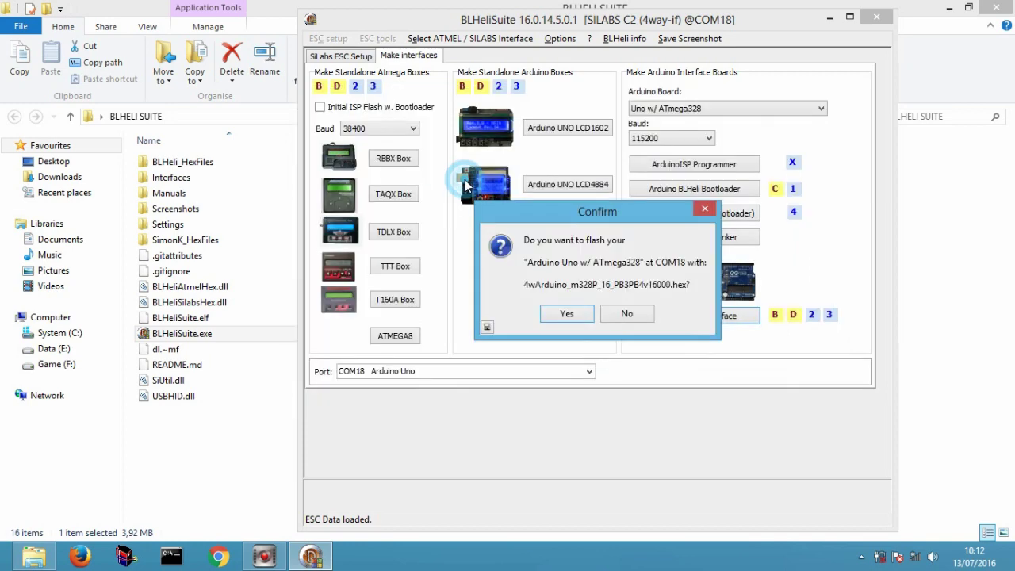
left_click(585, 314)
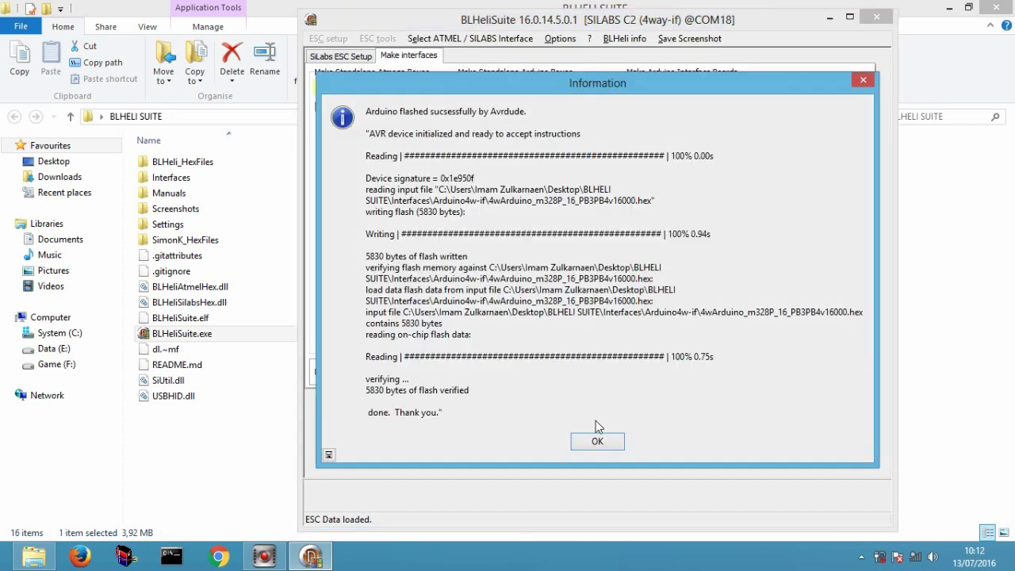
left_click(597, 437)
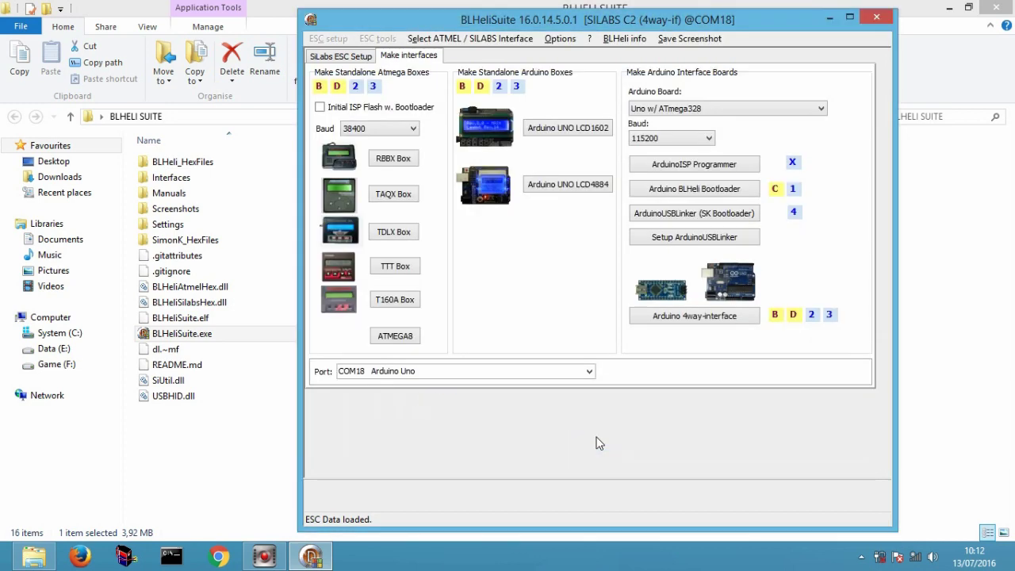
Step: Connect to the interface on COM 18 from the SiLabs ESC setup and start a BLHeli flash of the ESC
left_click(333, 57)
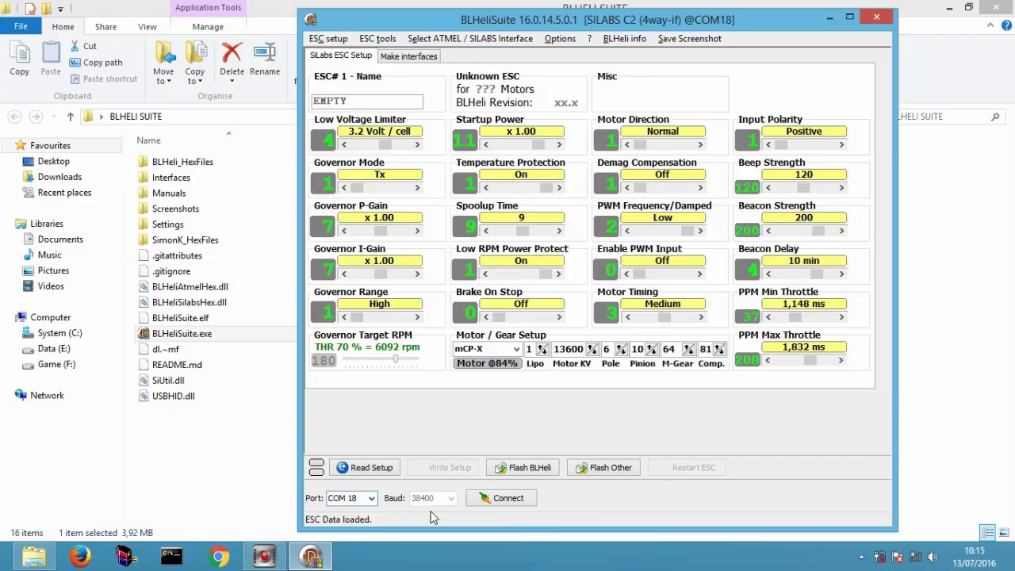
left_click(502, 498)
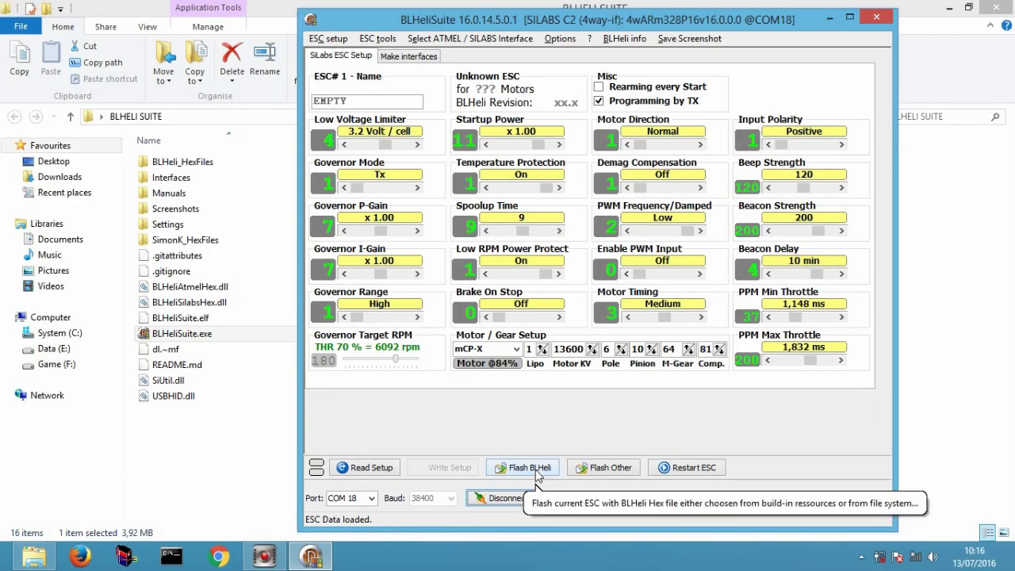
left_click(537, 471)
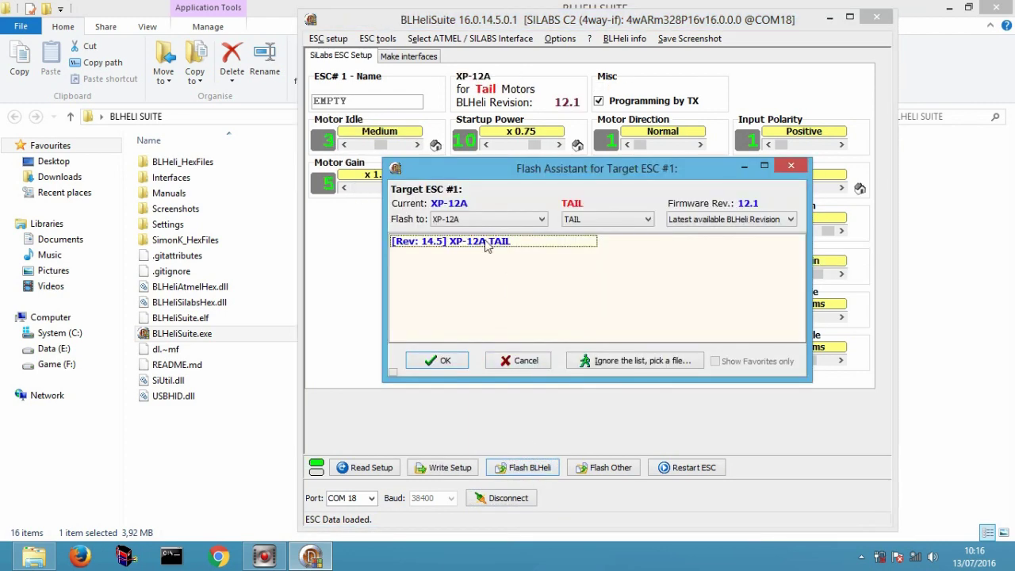
Step: Set the flash target to the XP-12A ESC with the TAIL firmware type
left_click(468, 225)
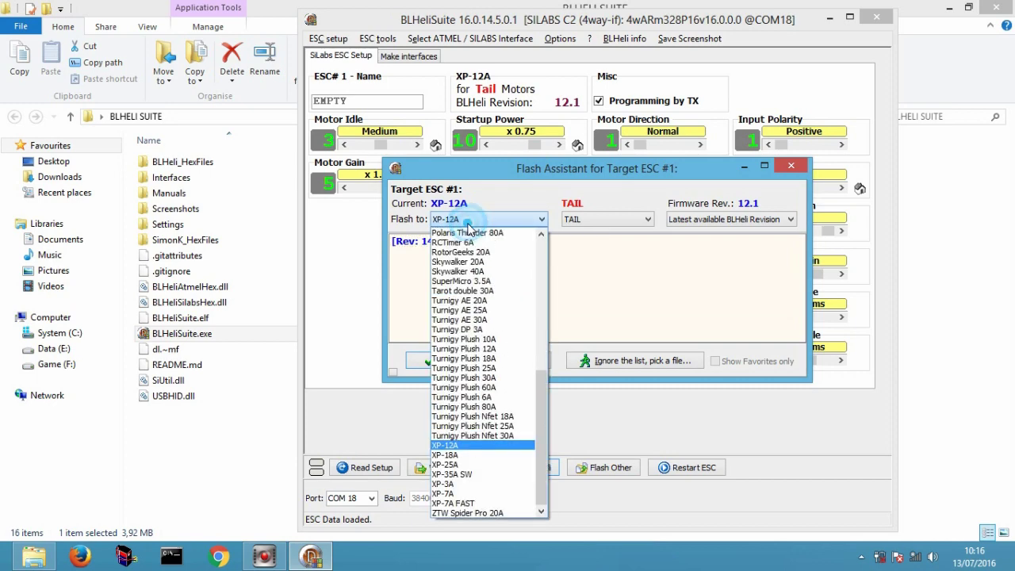
mouse_move(544, 382)
left_mouse_down()
mouse_move(540, 244)
mouse_move(536, 399)
left_mouse_up()
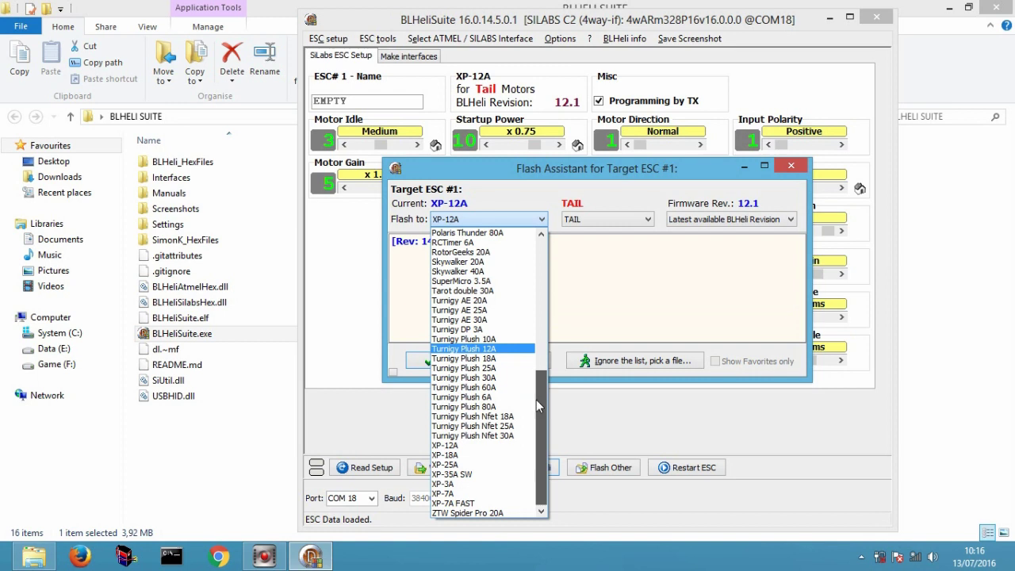
left_click(454, 447)
left_click(606, 219)
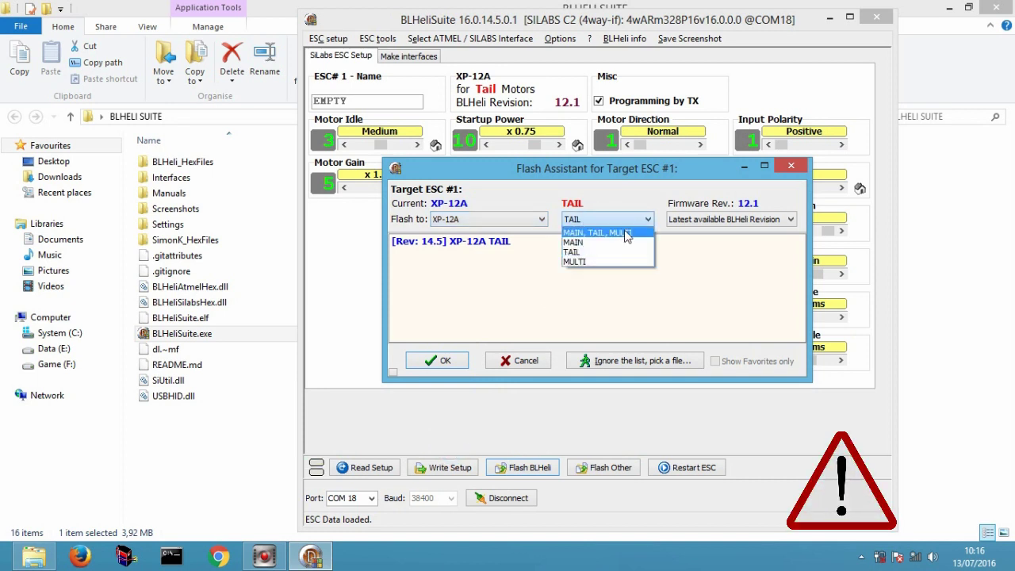
left_click(619, 229)
scroll(578, 222, "down", 2)
left_click(579, 222)
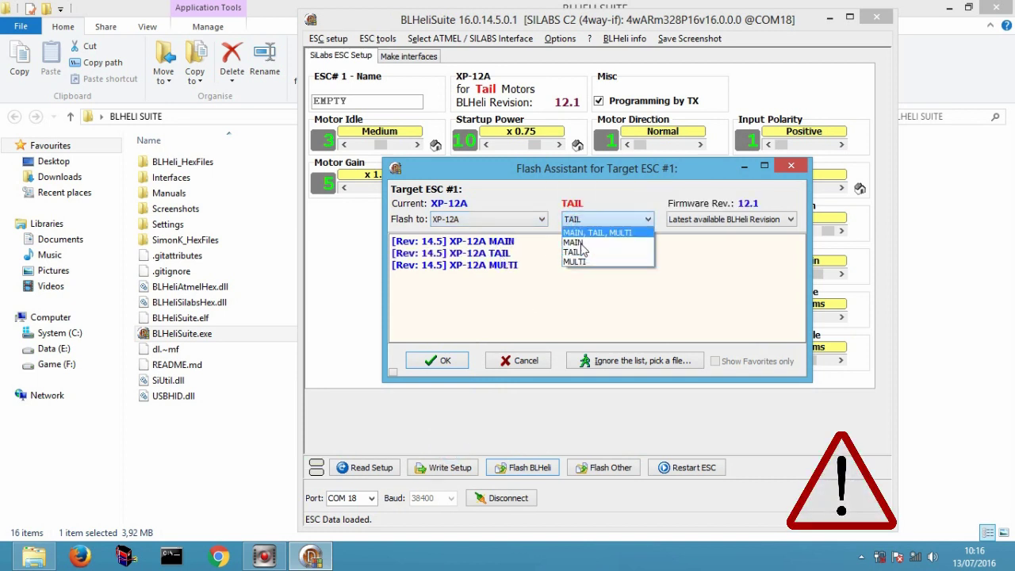
left_click(579, 253)
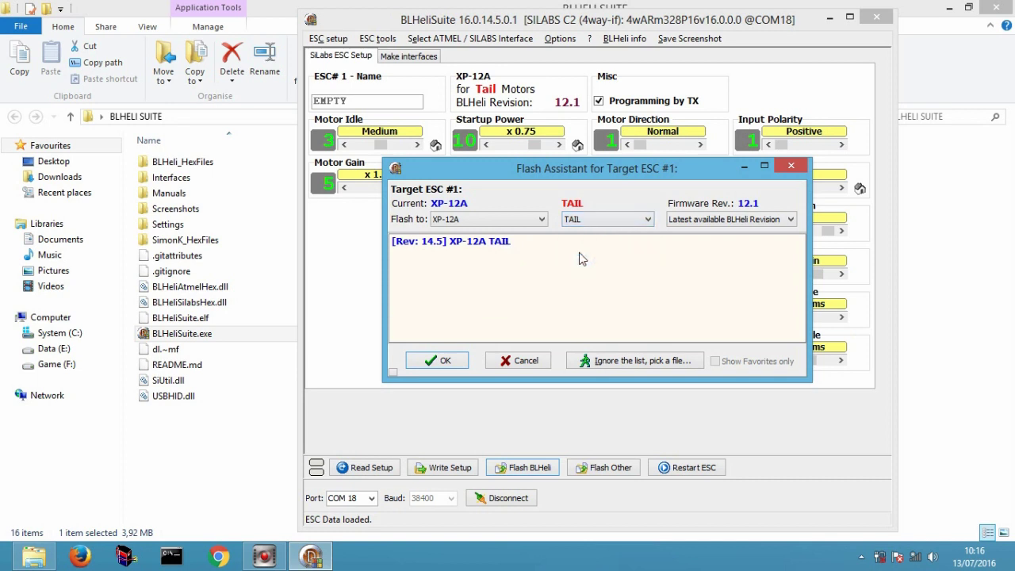
Step: Choose BLHeli revision 12.1 and flash the XP-12A TAIL firmware to the ESC
left_click(695, 219)
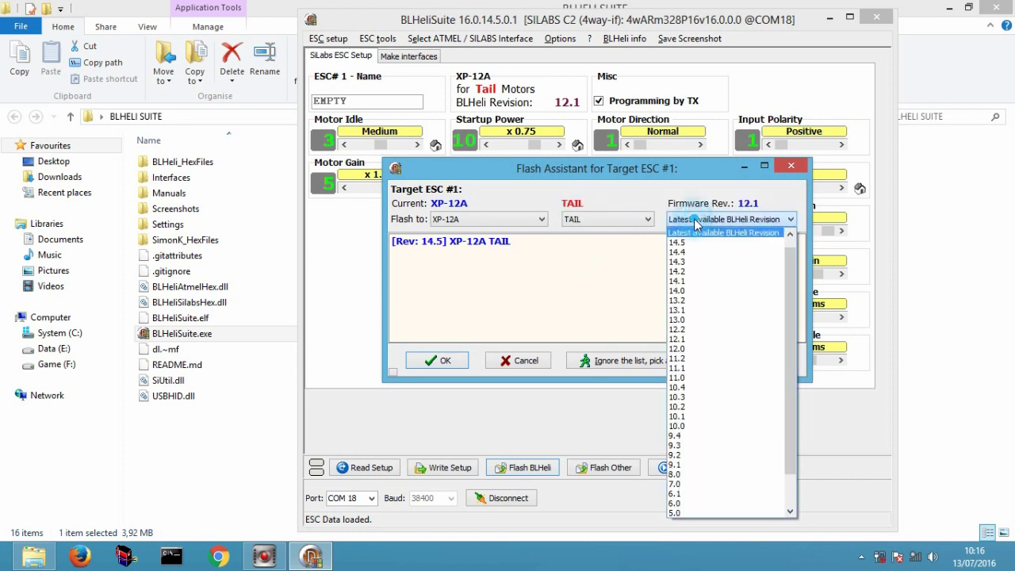
left_click_drag(790, 275, 715, 351)
left_click(715, 351)
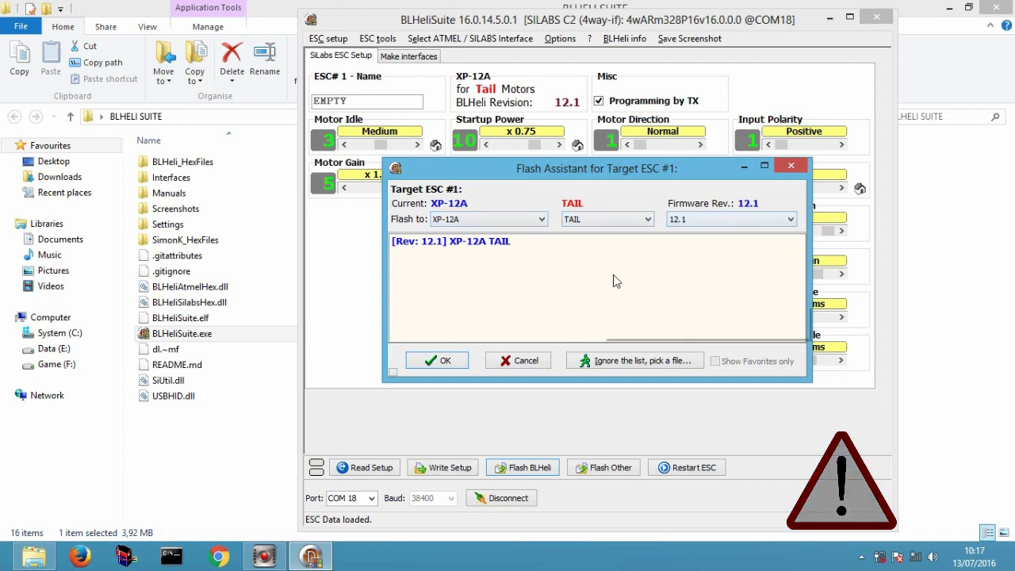
left_click(427, 360)
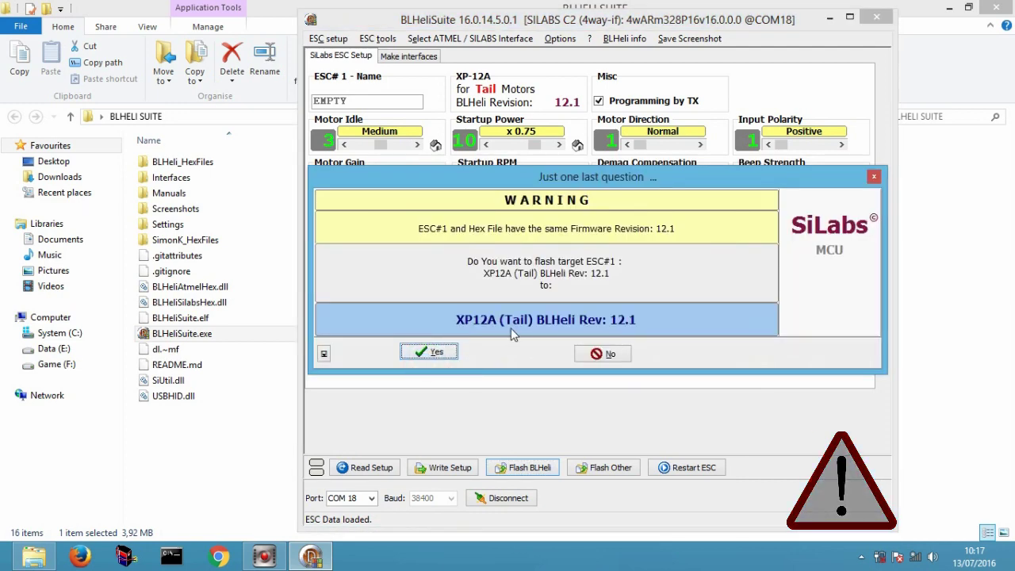
left_click(437, 352)
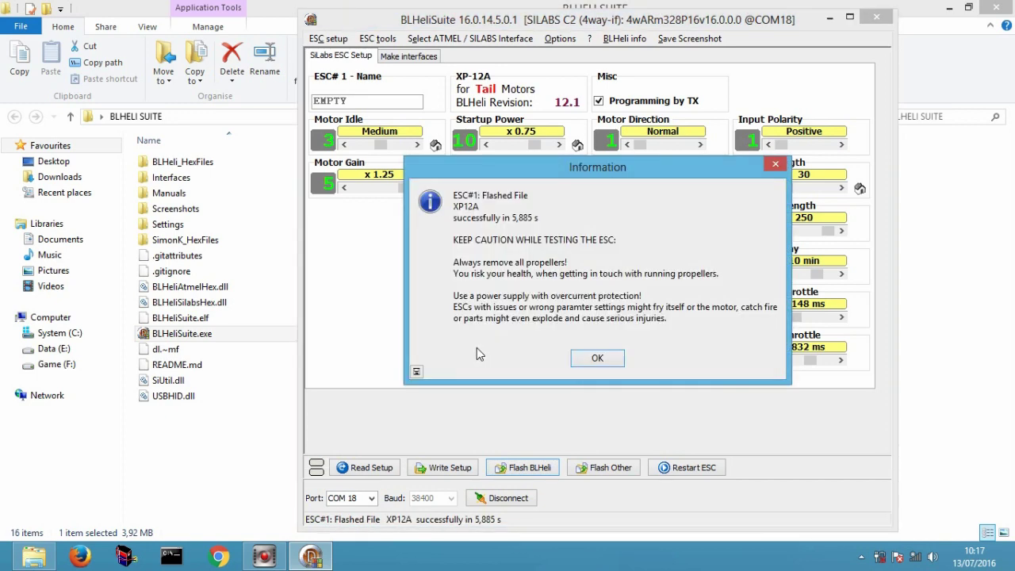
left_click(593, 359)
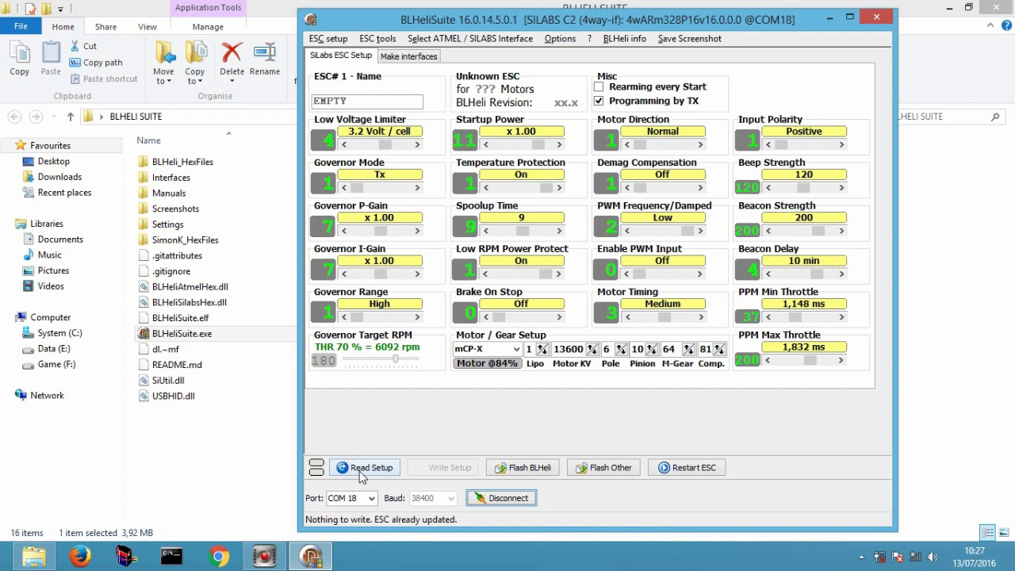
Step: Read the setup from the ESC and set Motor Idle to Medium
left_click(360, 468)
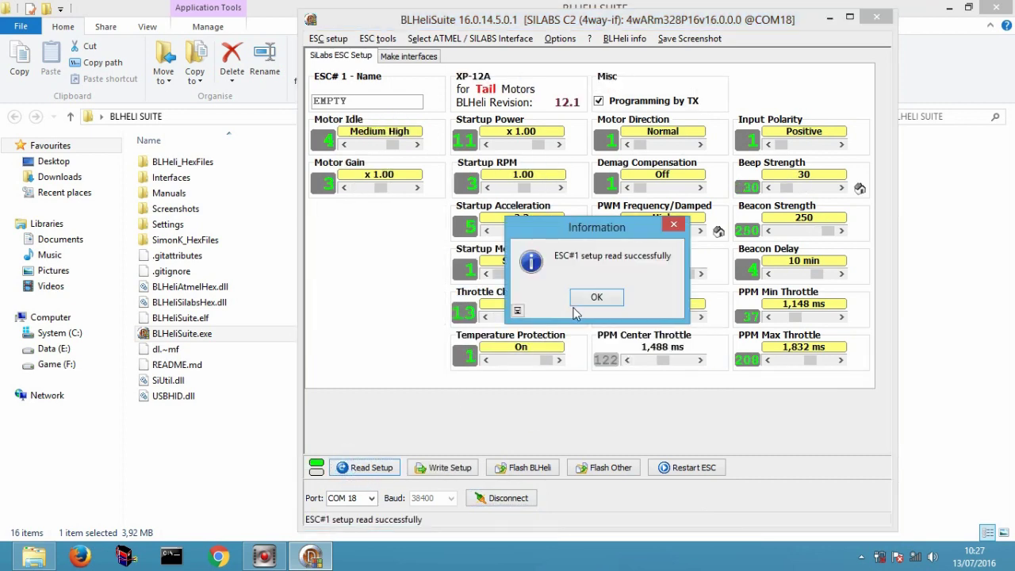
left_click(591, 299)
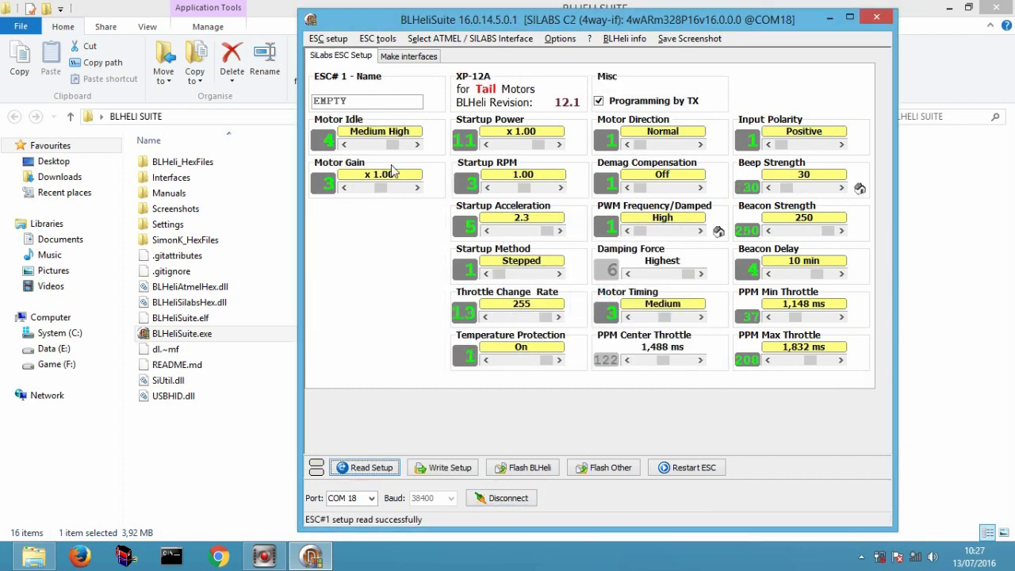
mouse_move(377, 141)
left_click(344, 144)
Step: Set Motor Gain to x 1.25 and Startup Power to x 0.75
mouse_move(354, 167)
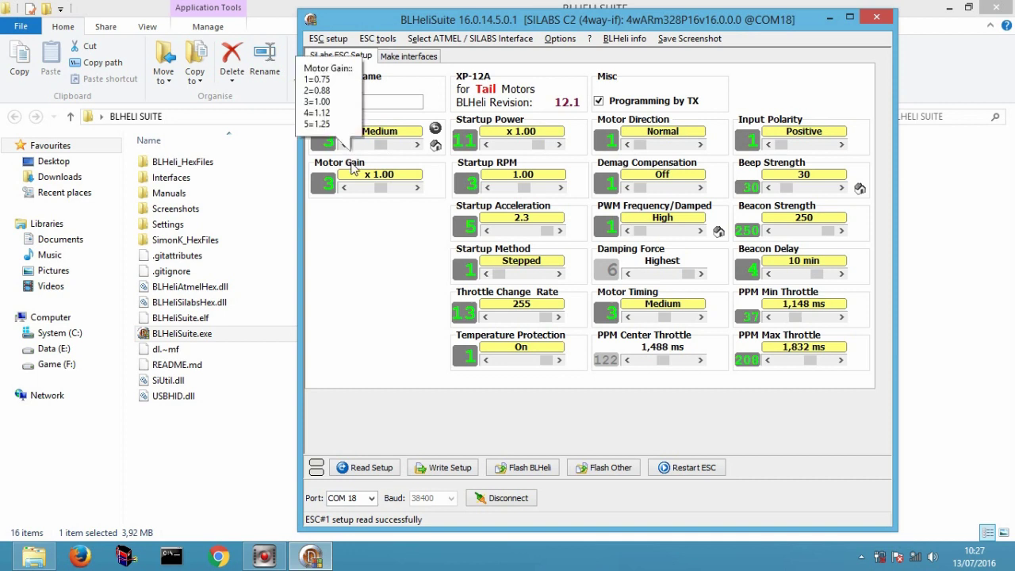
left_click(417, 188)
left_click(417, 188)
mouse_move(492, 126)
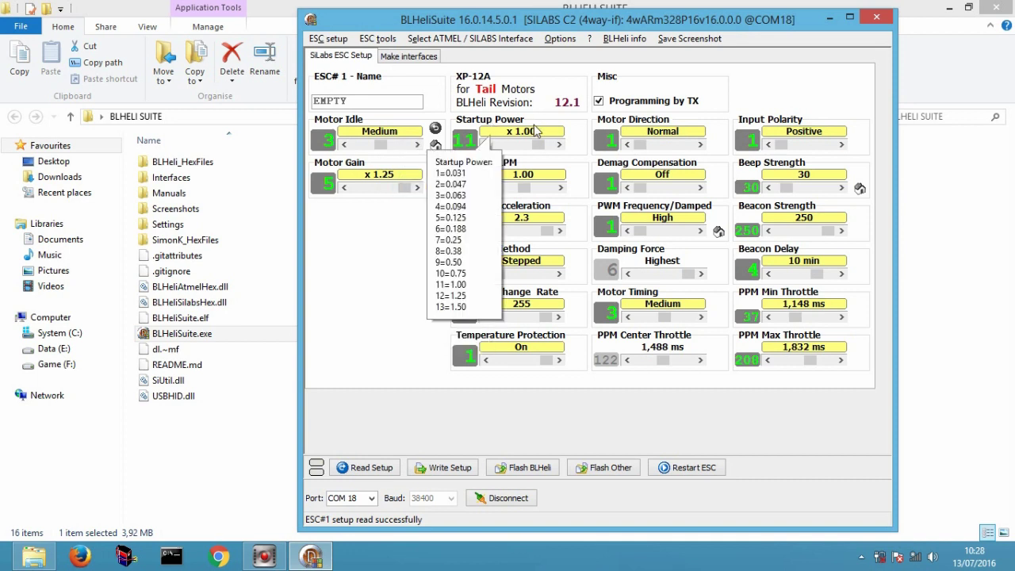
left_click(487, 144)
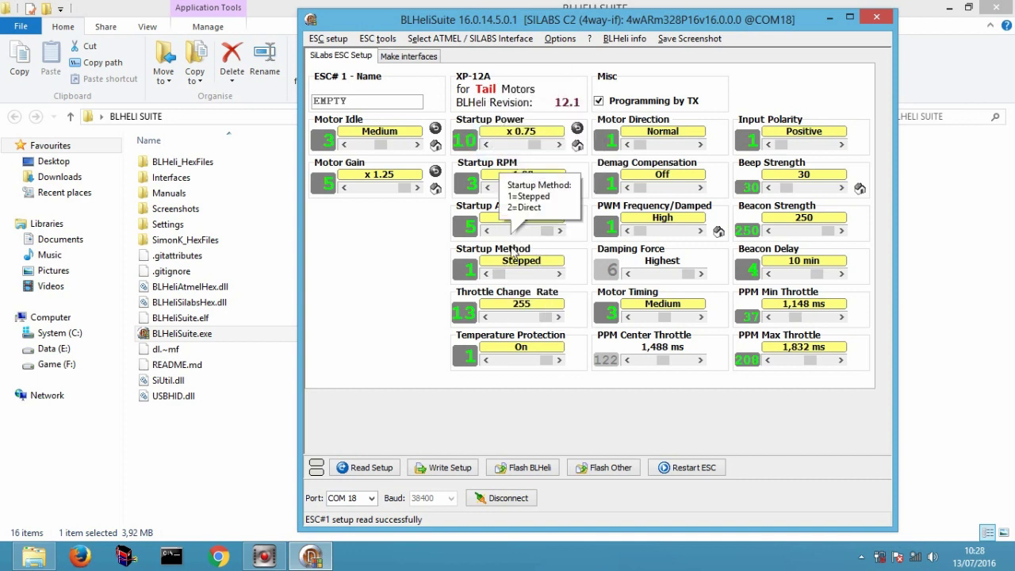
Step: Set the Startup Method to Direct and the Throttle Change Rate to 24
left_click(559, 274)
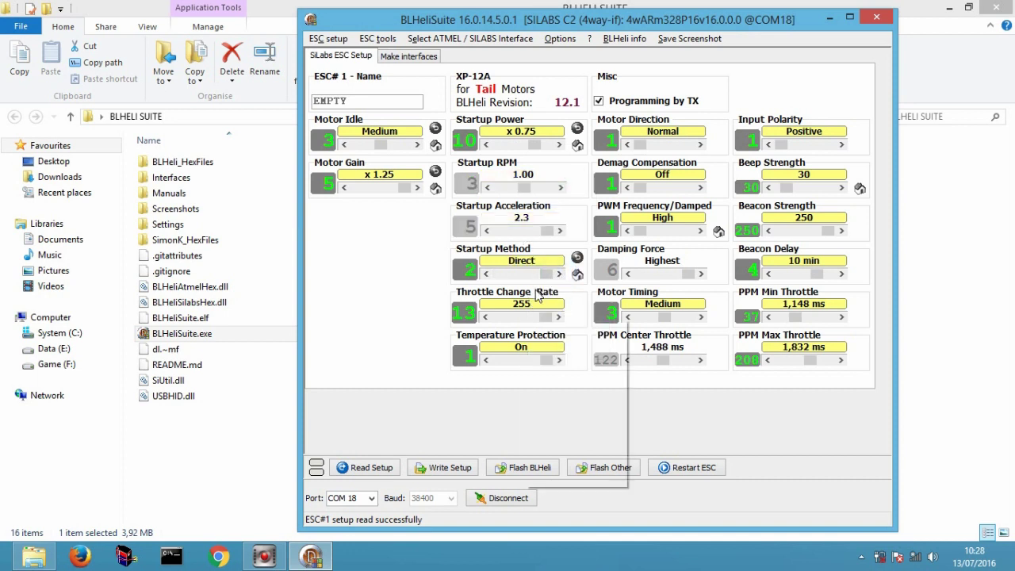
mouse_move(540, 298)
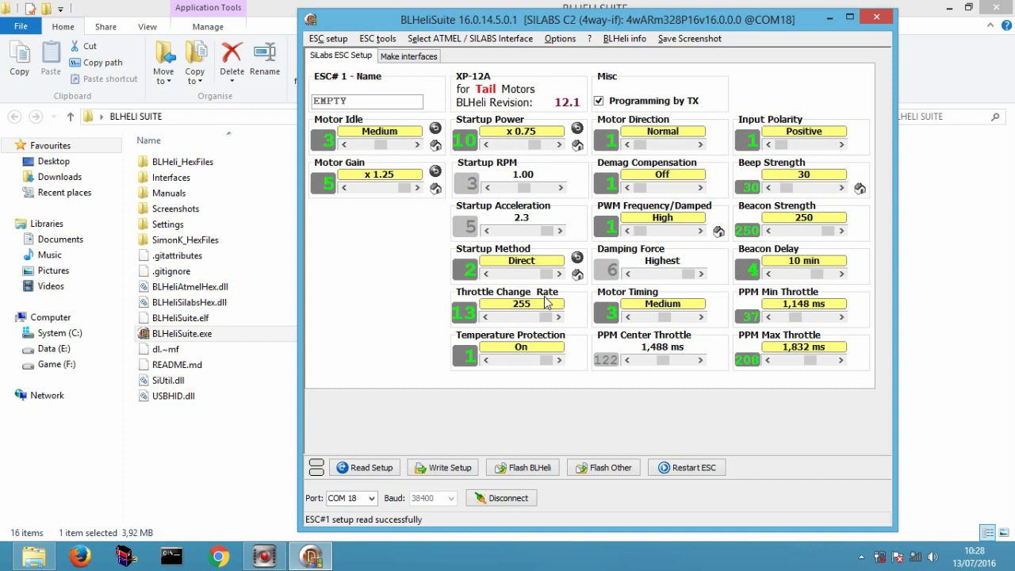
mouse_move(547, 317)
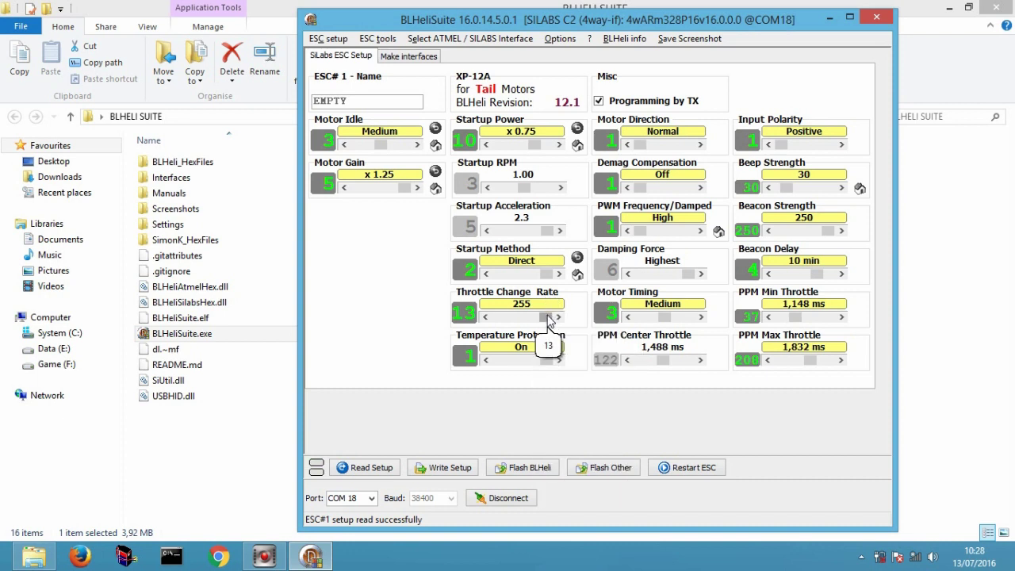
left_click_drag(547, 317, 529, 317)
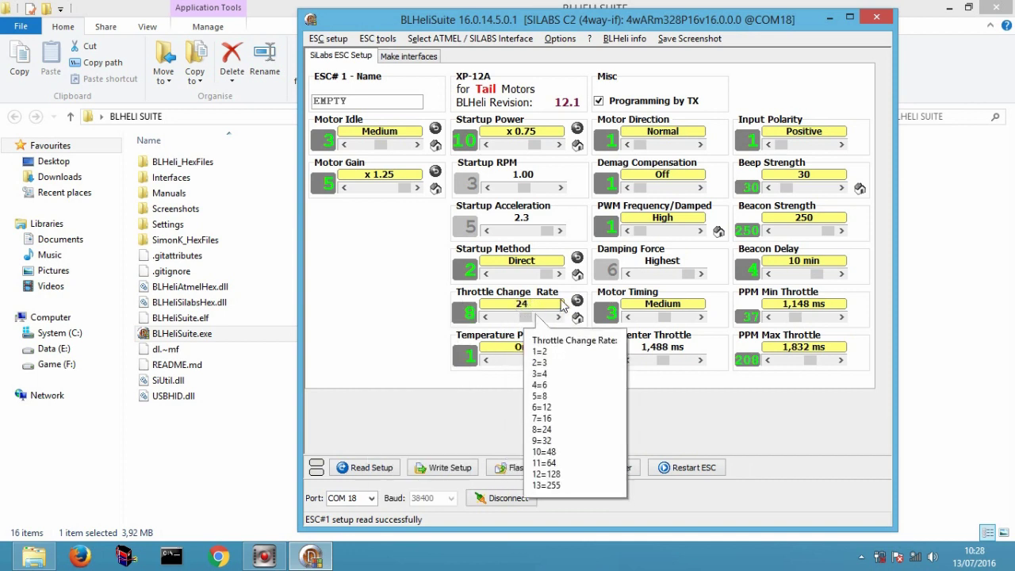
Step: Turn Temperature Protection off and disable Programming by TX
mouse_move(520, 346)
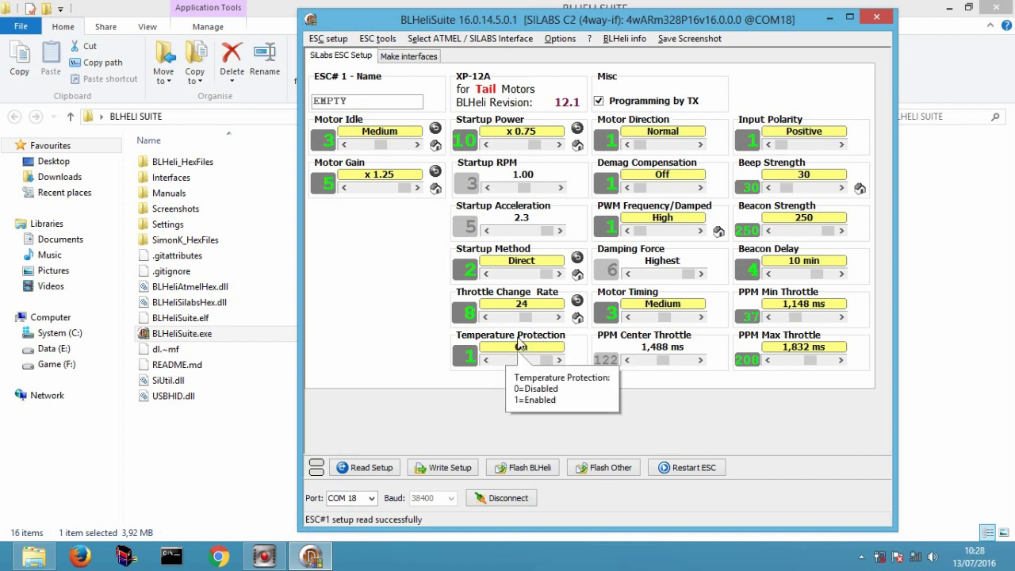
left_click(486, 361)
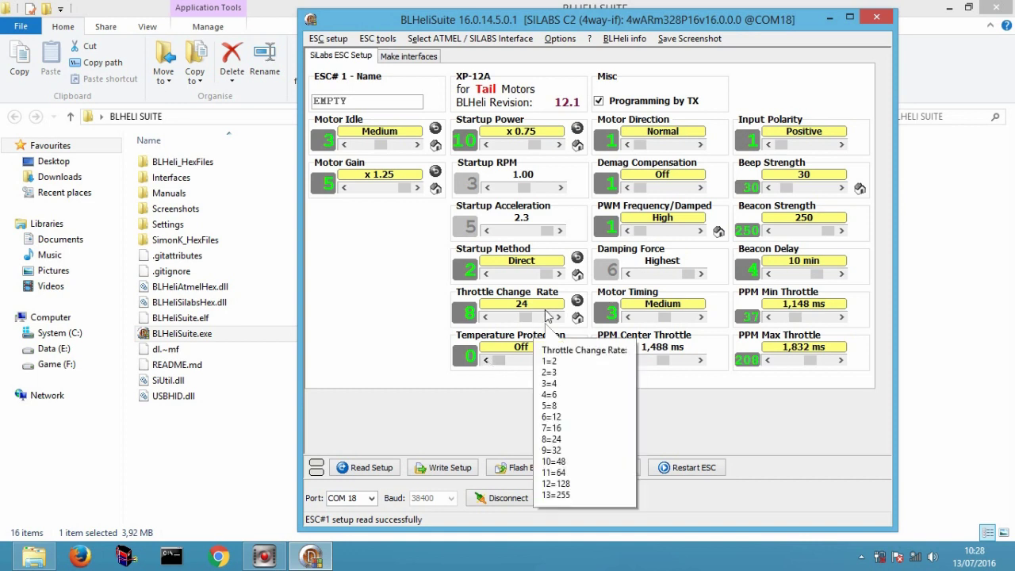
mouse_move(680, 108)
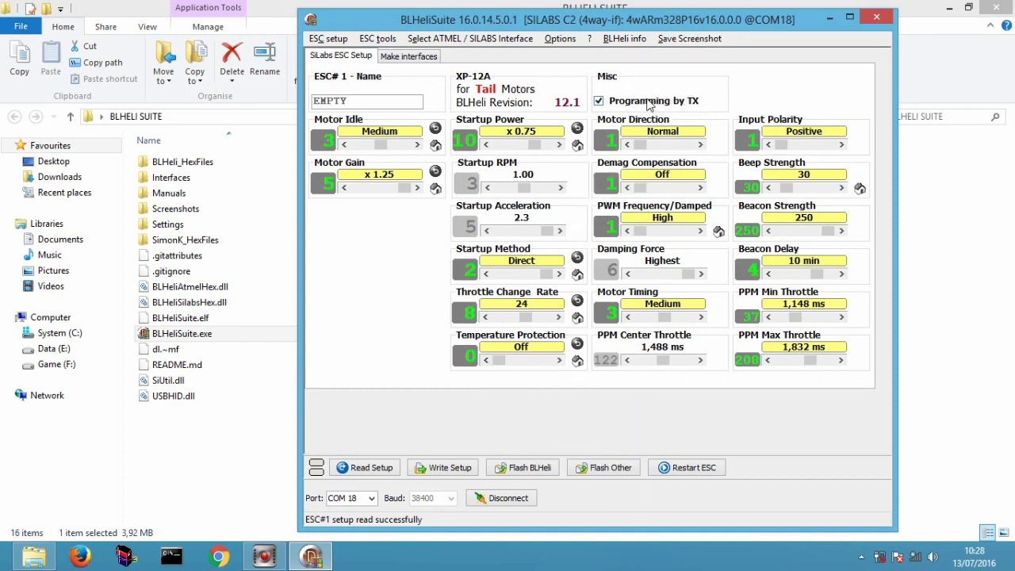
mouse_move(639, 104)
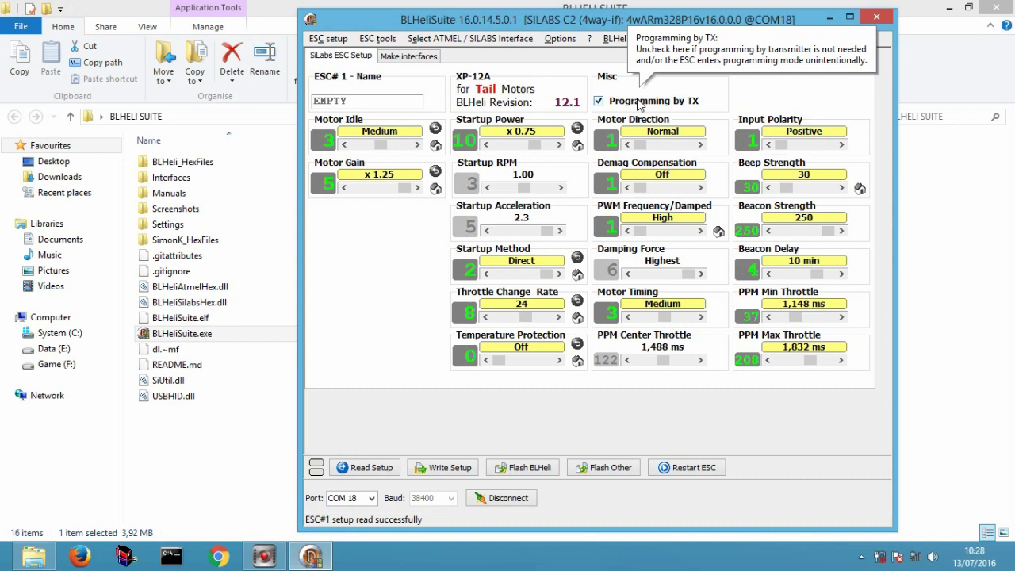
left_click(639, 104)
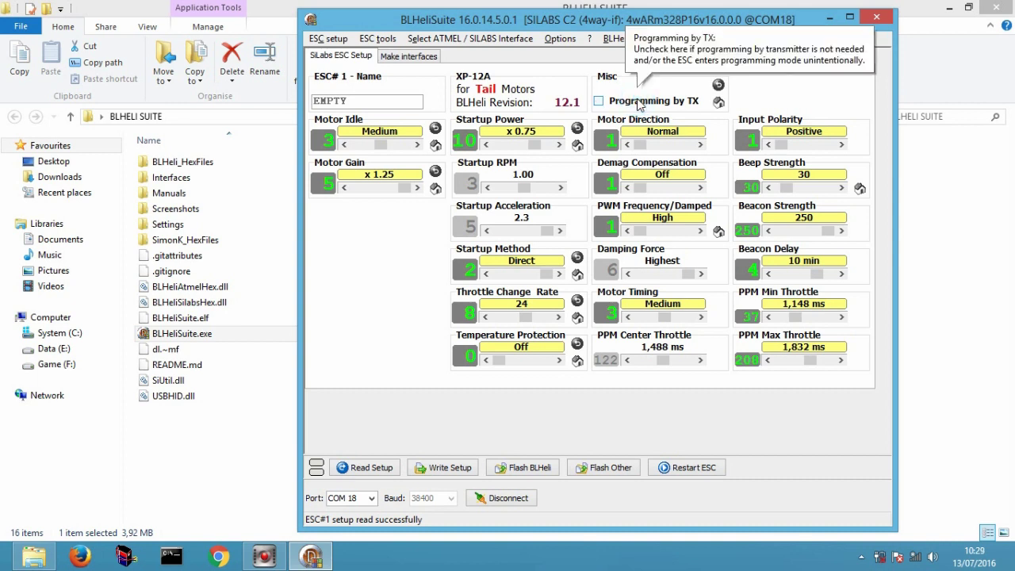
Step: Set PWM Frequency/Damped to Low and Motor Timing to Medium High
mouse_move(654, 126)
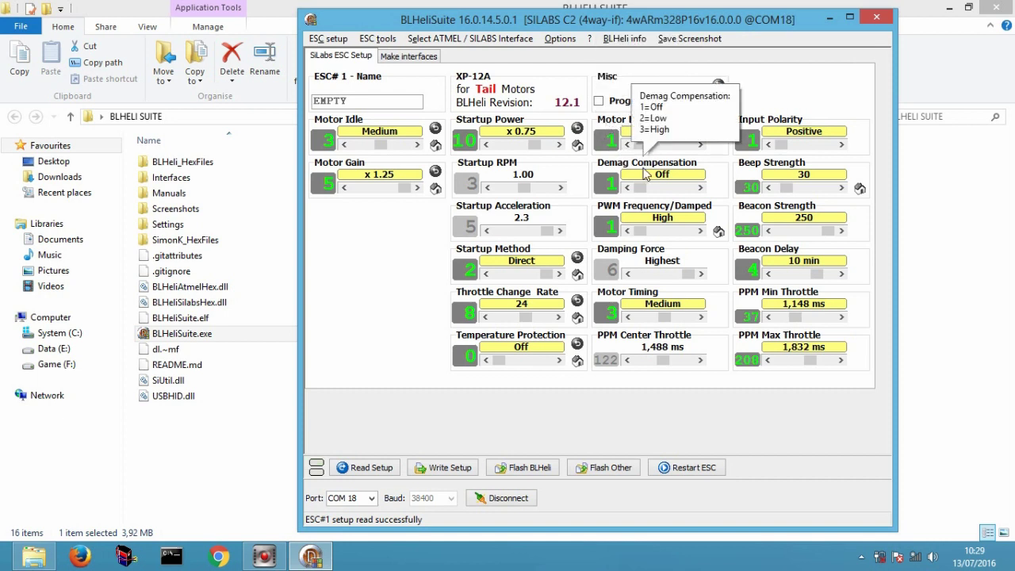
mouse_move(675, 209)
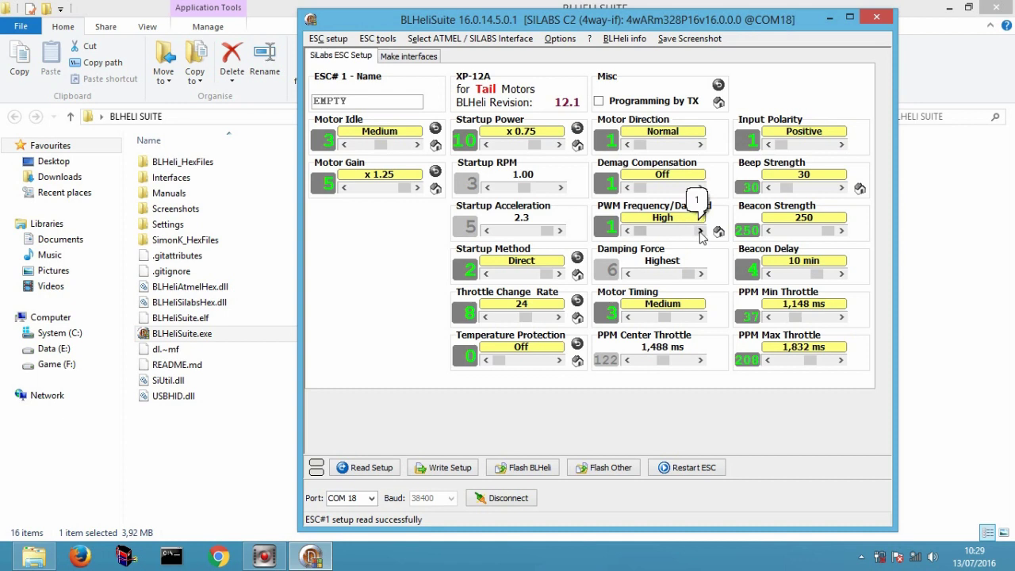
left_click(700, 232)
mouse_move(700, 237)
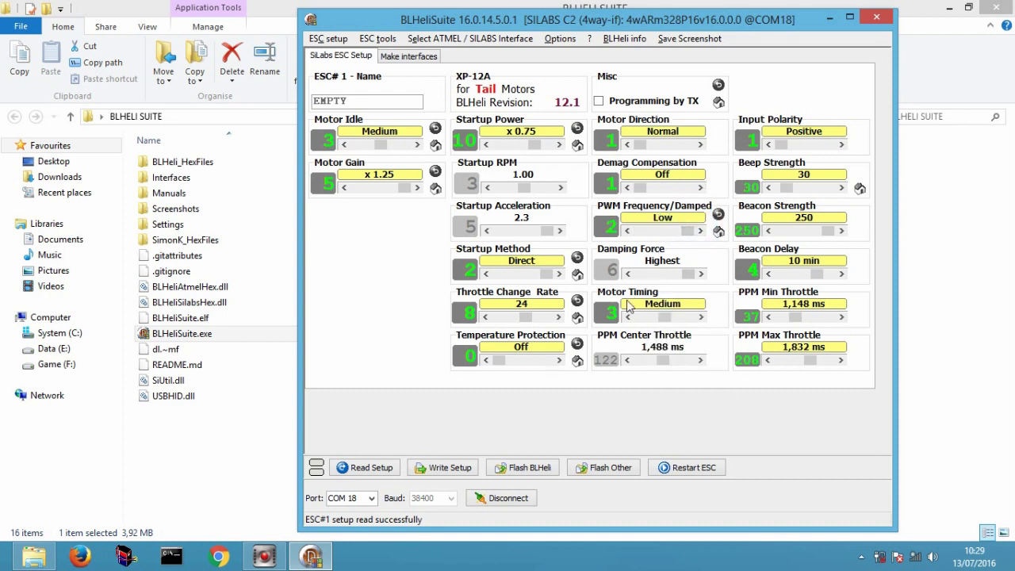
mouse_move(666, 319)
left_click(701, 317)
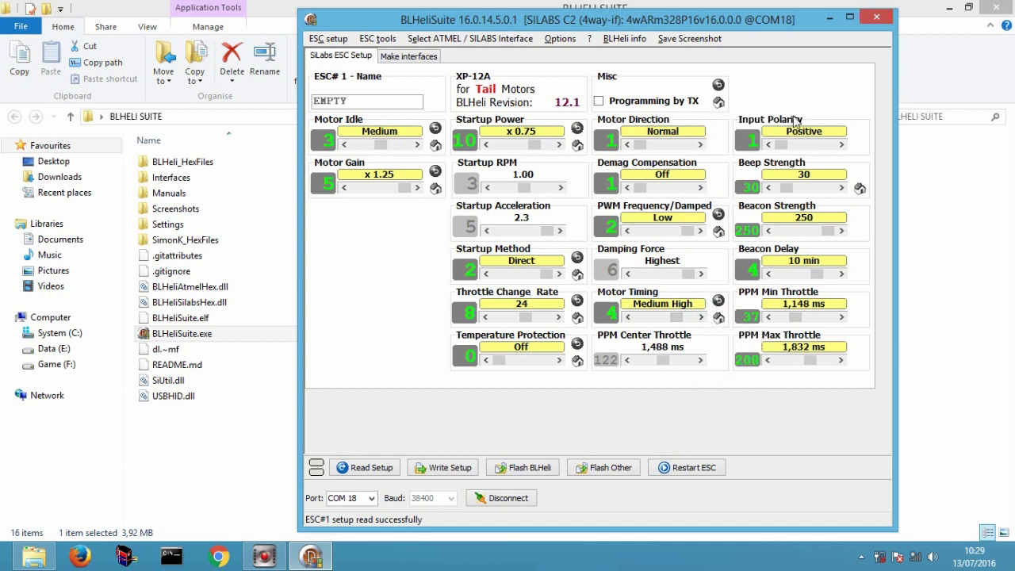
Step: Write the edited setup to the ESC and disconnect from the interface
mouse_move(786, 190)
mouse_move(786, 191)
left_mouse_down()
mouse_move(831, 191)
mouse_move(785, 192)
left_mouse_up()
left_click(460, 466)
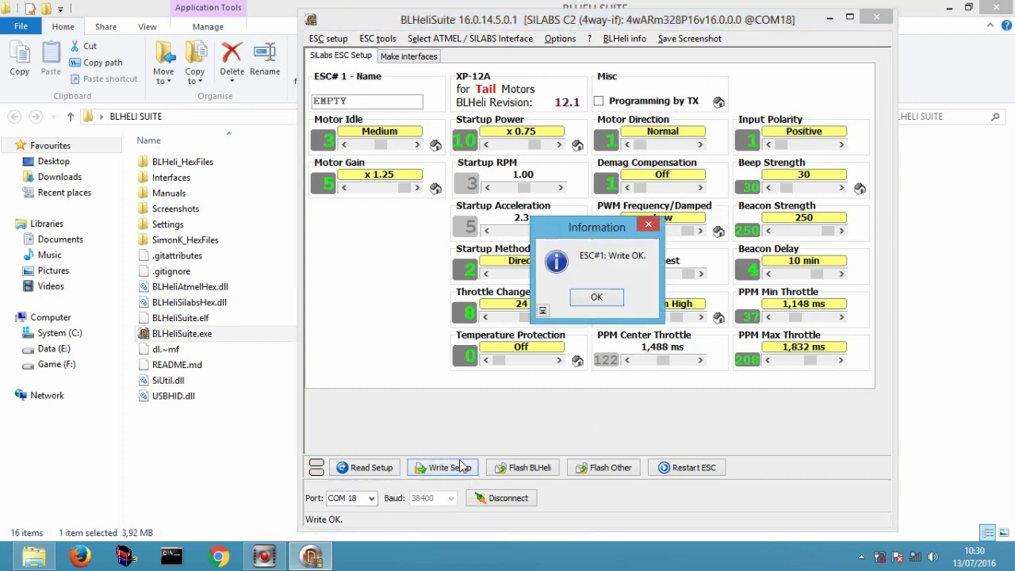
left_click(596, 298)
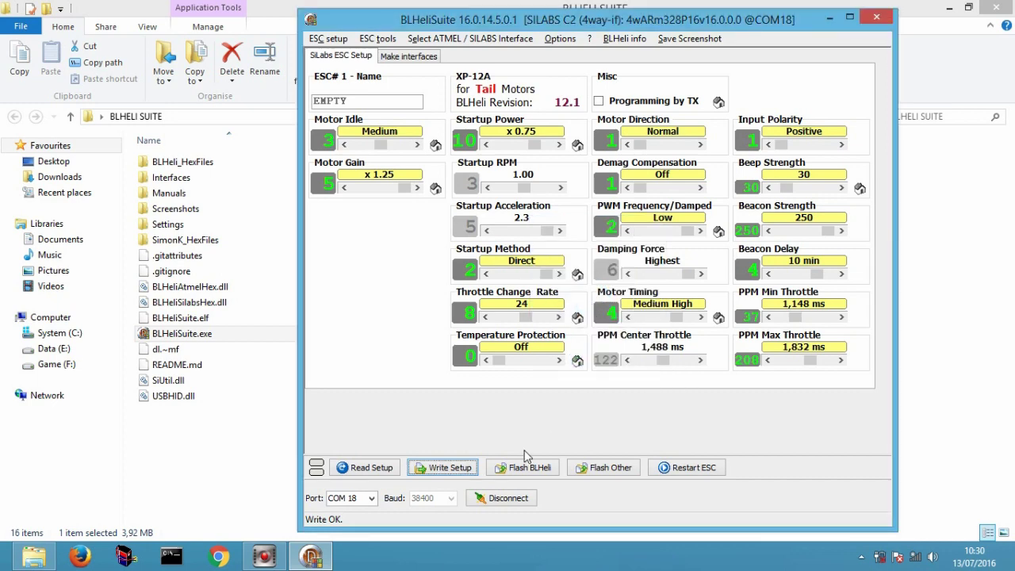
left_click(515, 495)
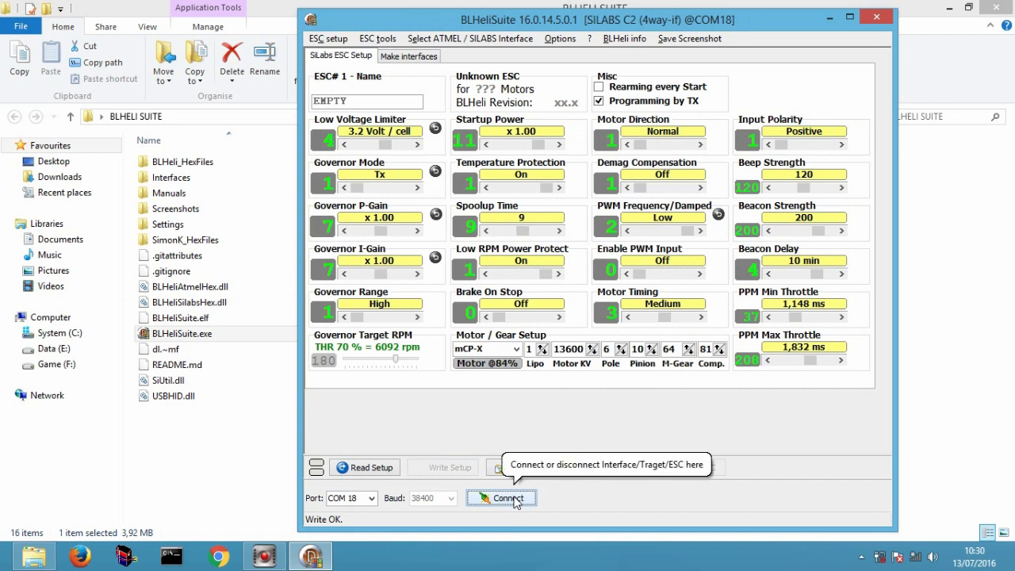